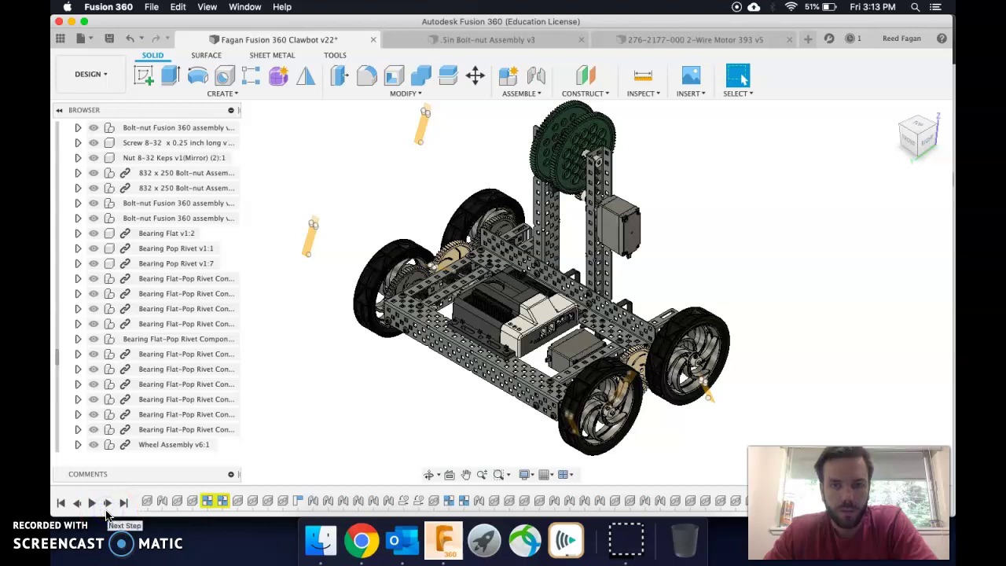
- Advance the design history step by step and examine the green gears on the tower from the right side
left_click(108, 507)
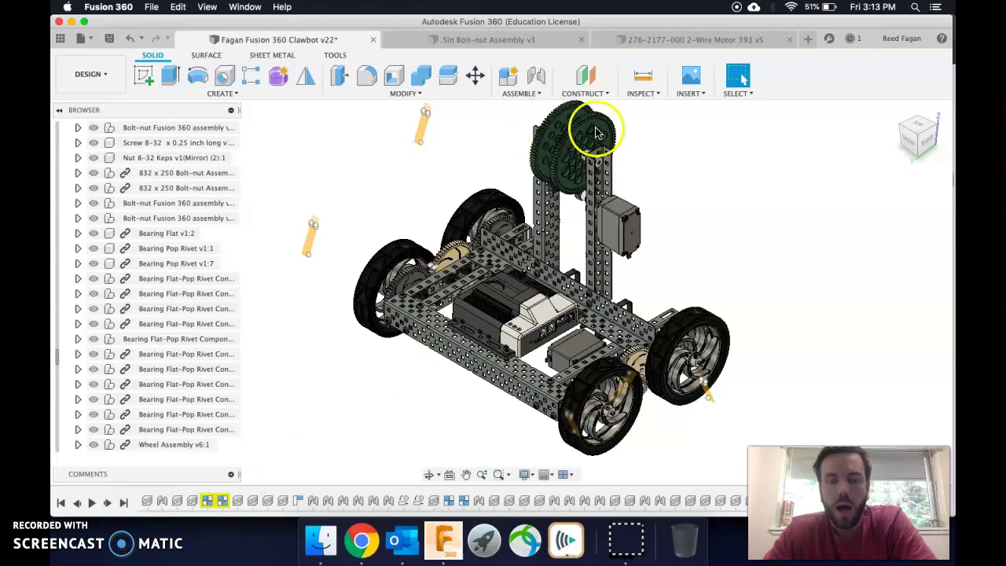
left_click(917, 153)
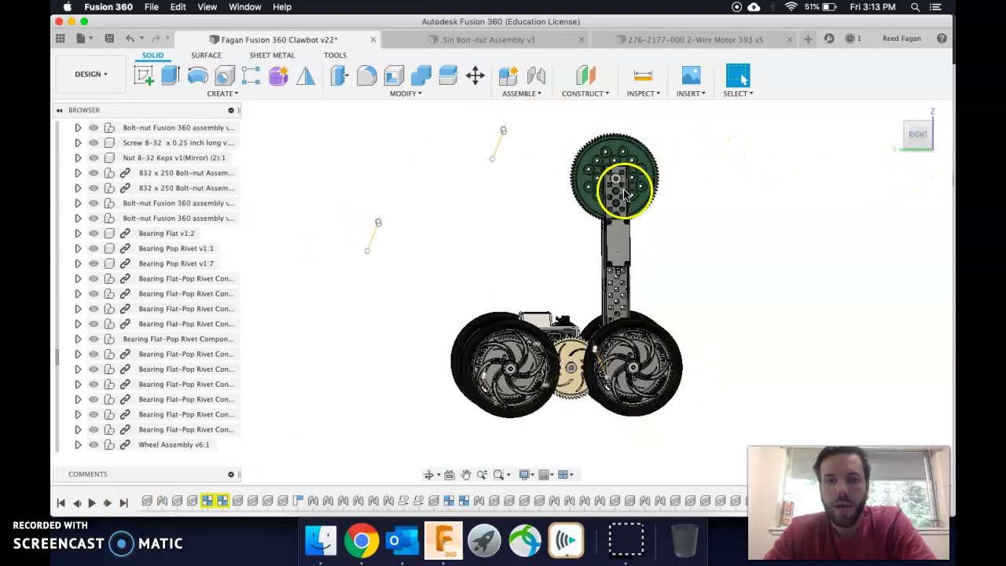
scroll(613, 158, "up", 5)
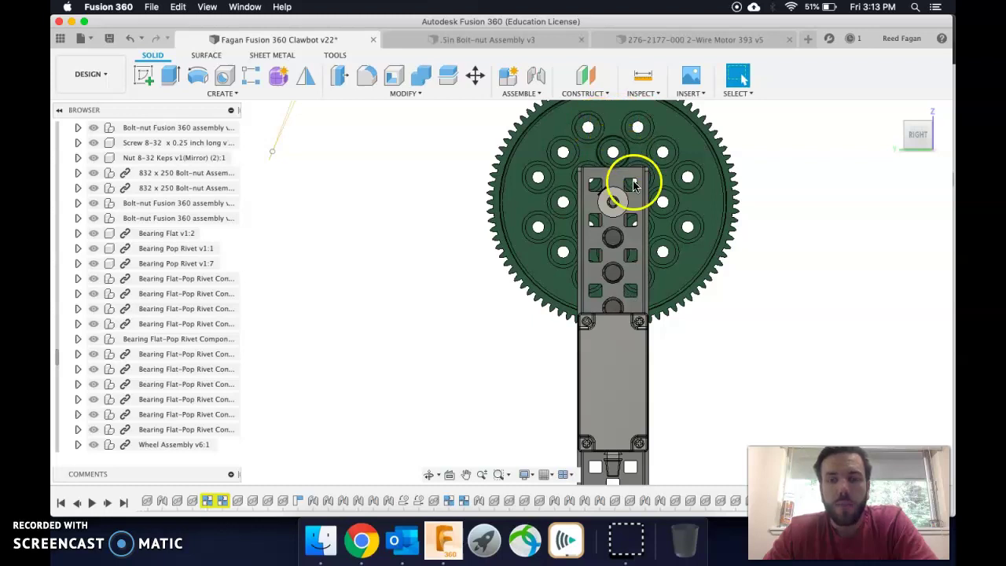
scroll(614, 173, "down", 1)
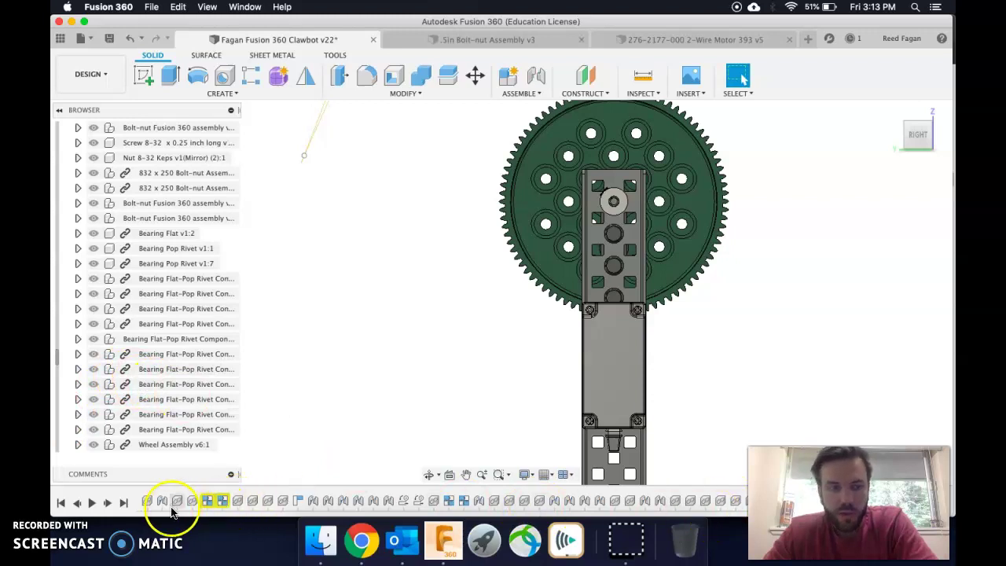
left_click(107, 504)
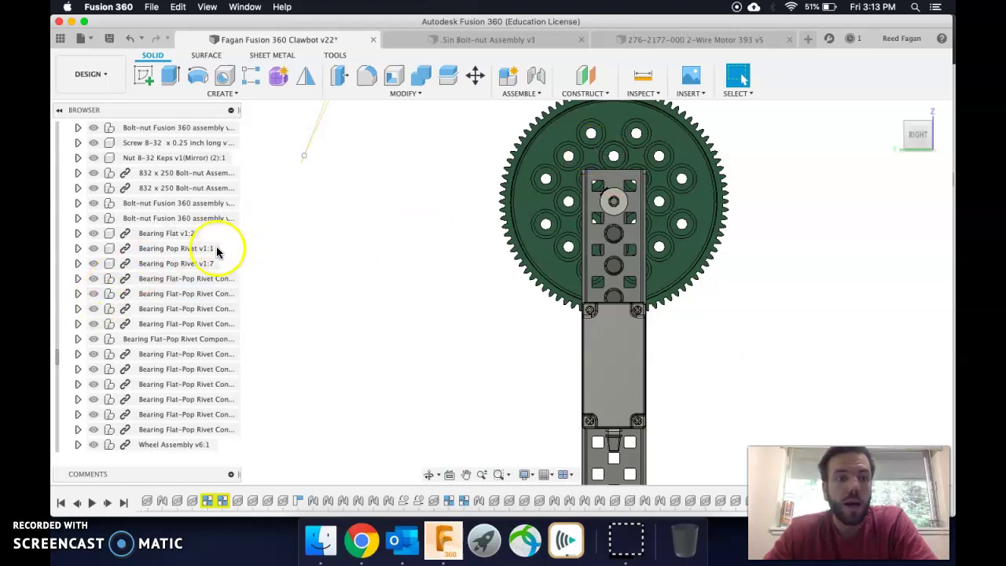
left_click(546, 151)
right_click(548, 154)
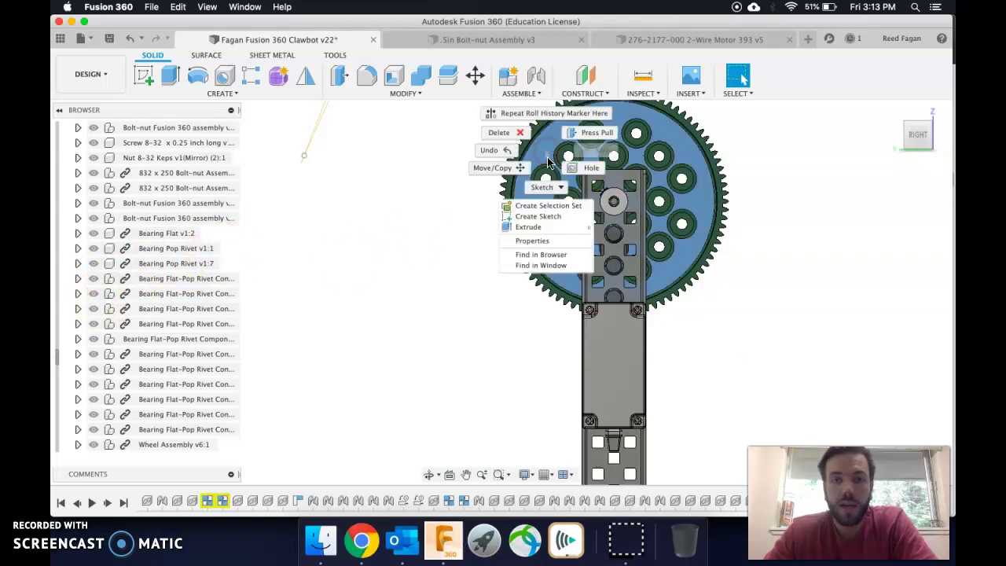
left_click(438, 202)
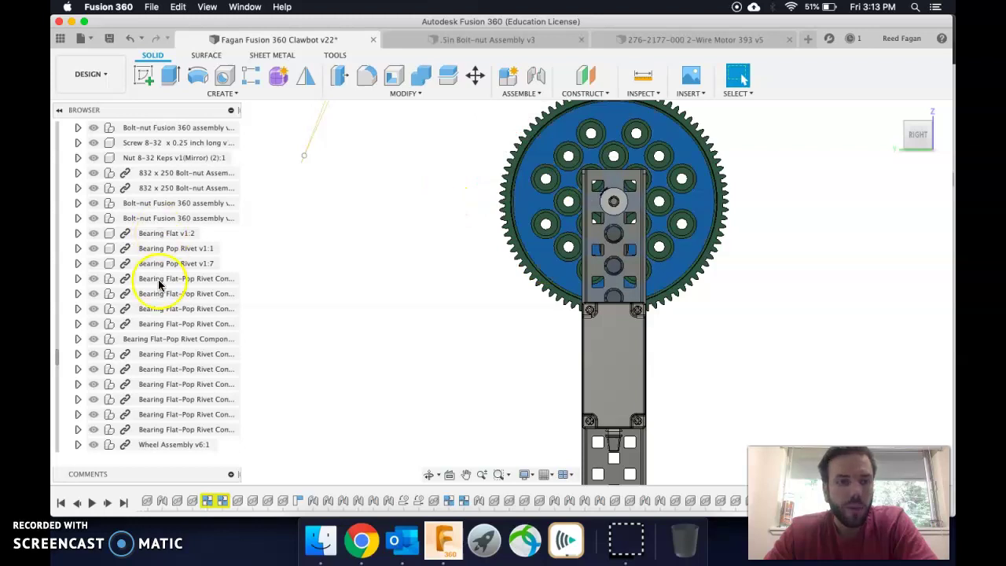
scroll(161, 307, "down", 1)
scroll(163, 331, "up", 1)
scroll(162, 326, "up", 3)
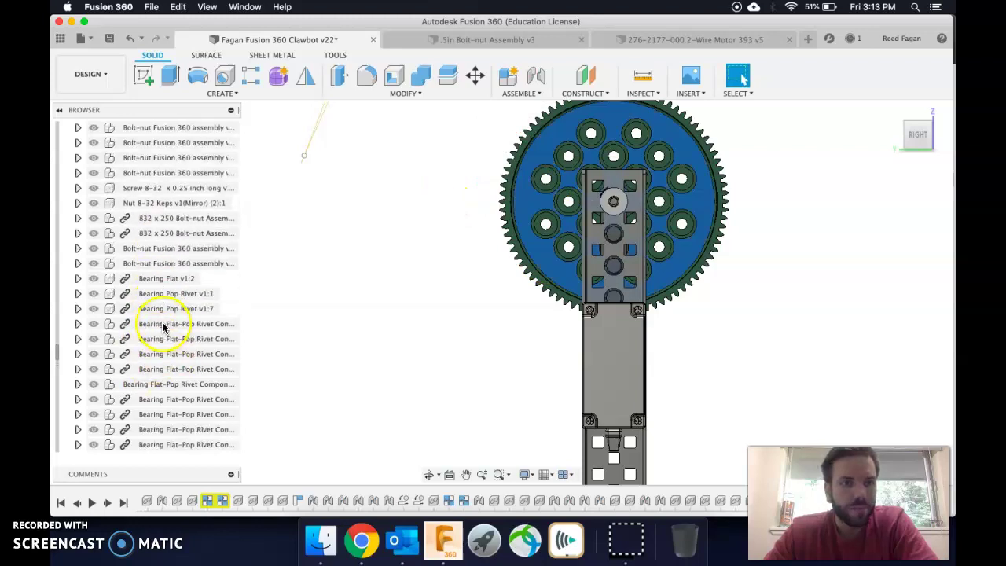
- Locate the near green gear, 84 Tooth Gear v1:2, in the component tree and check its grounding option
left_click(532, 162)
left_click(532, 184)
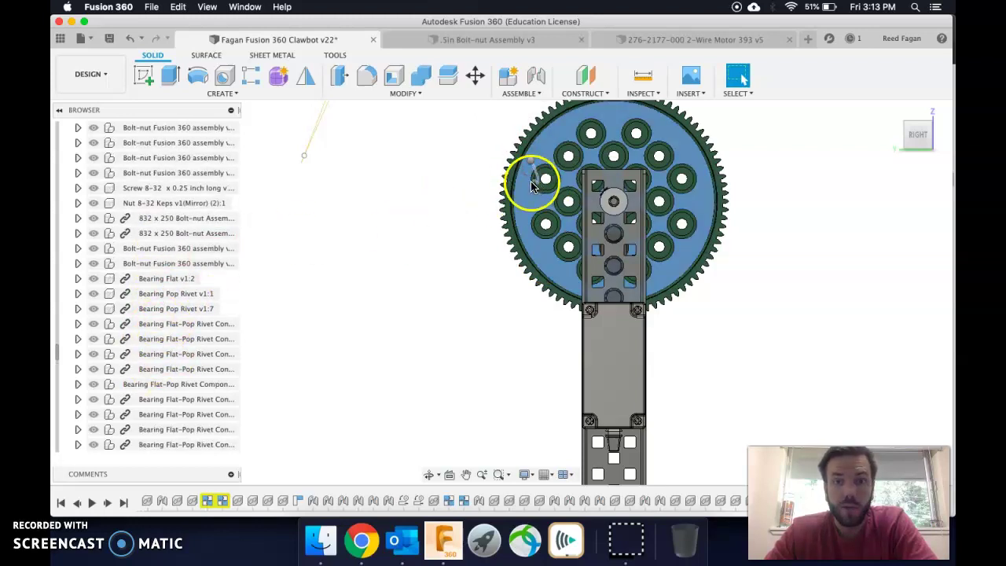
right_click_drag(532, 184, 525, 195)
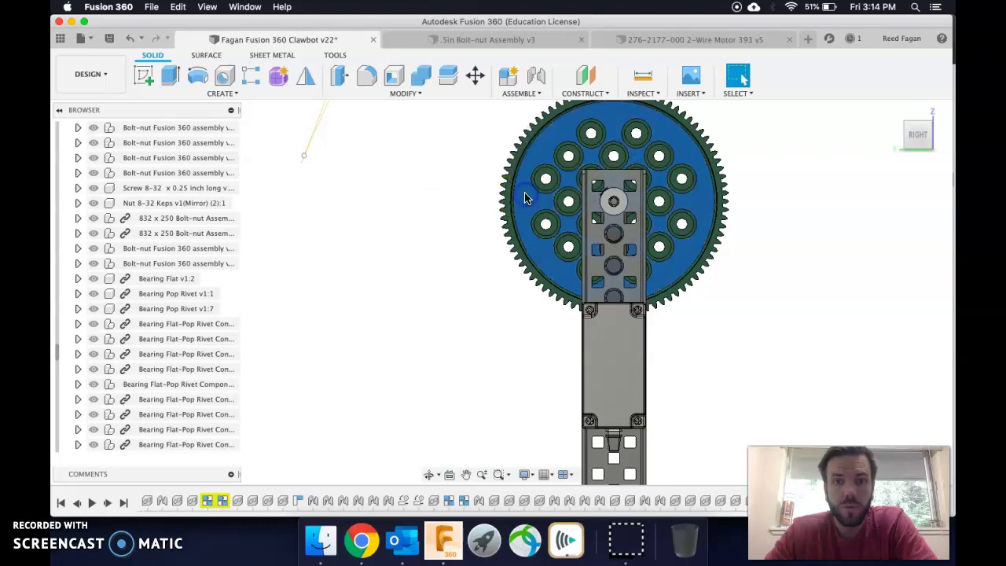
right_click(525, 194)
left_click(520, 298)
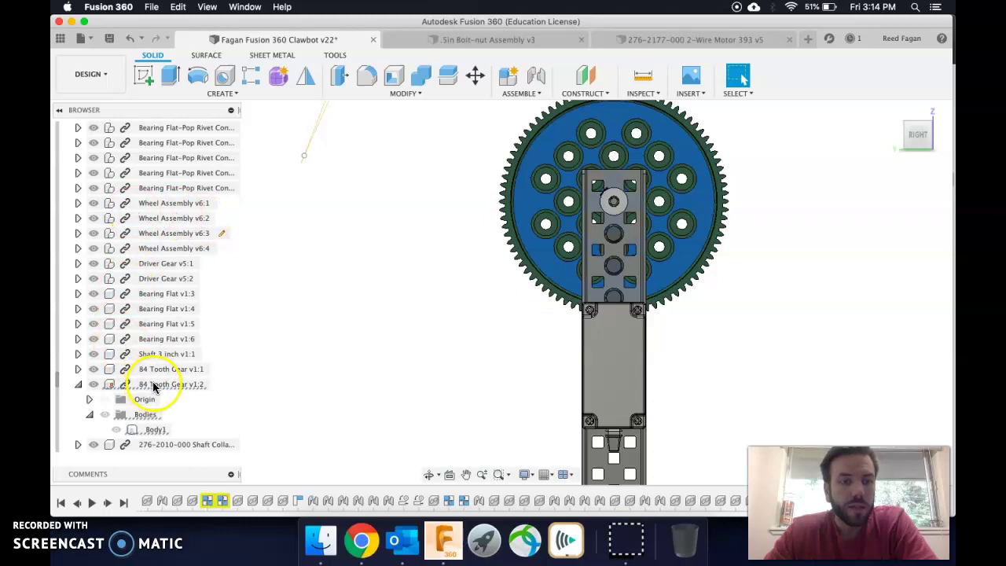
left_click(154, 386)
right_click(156, 384)
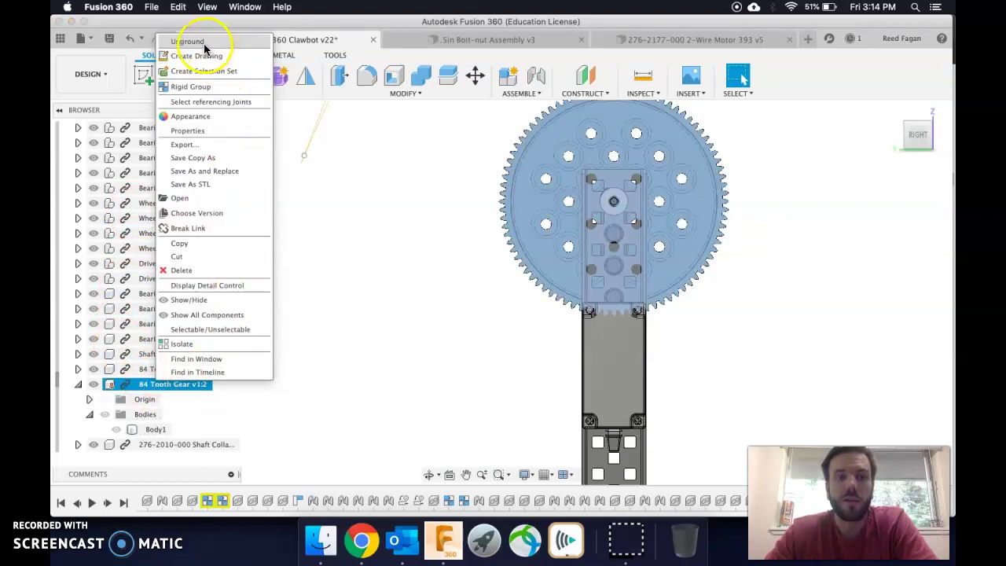
left_click(441, 318)
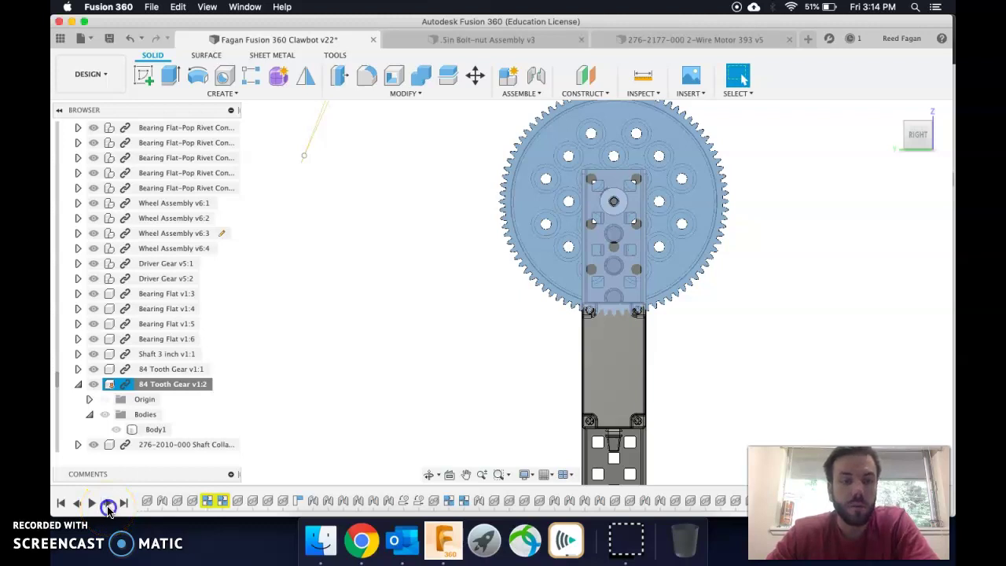
- Advance the design history to the arm's C-channel and examine its placement from the home, right and isometric views
left_click(109, 507)
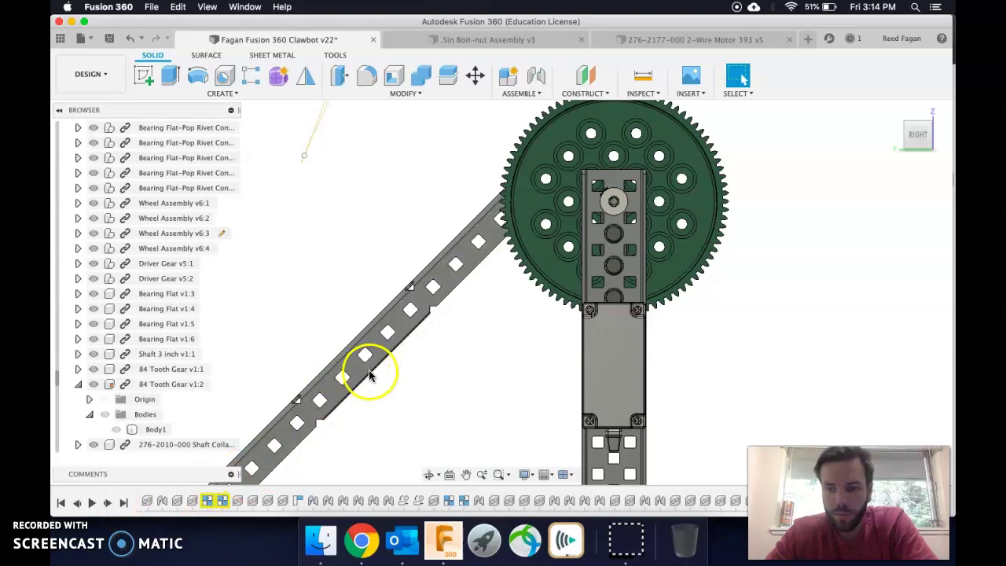
left_click(893, 111)
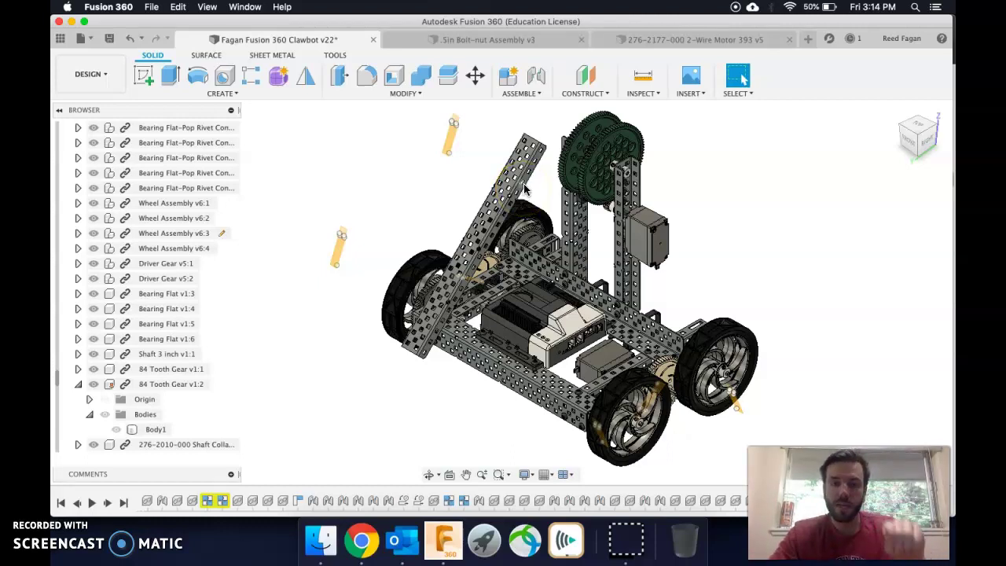
left_click(929, 137)
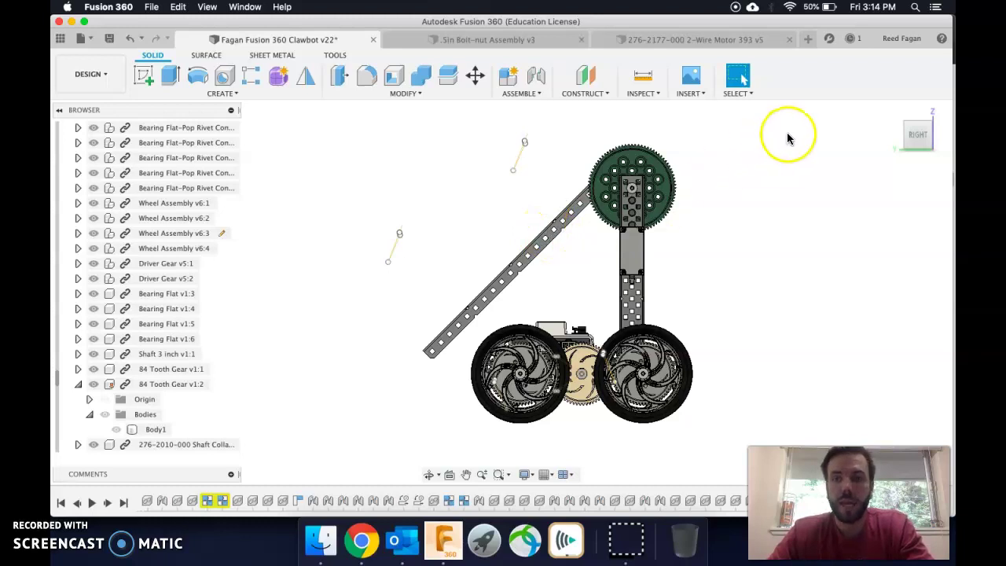
left_click(908, 123)
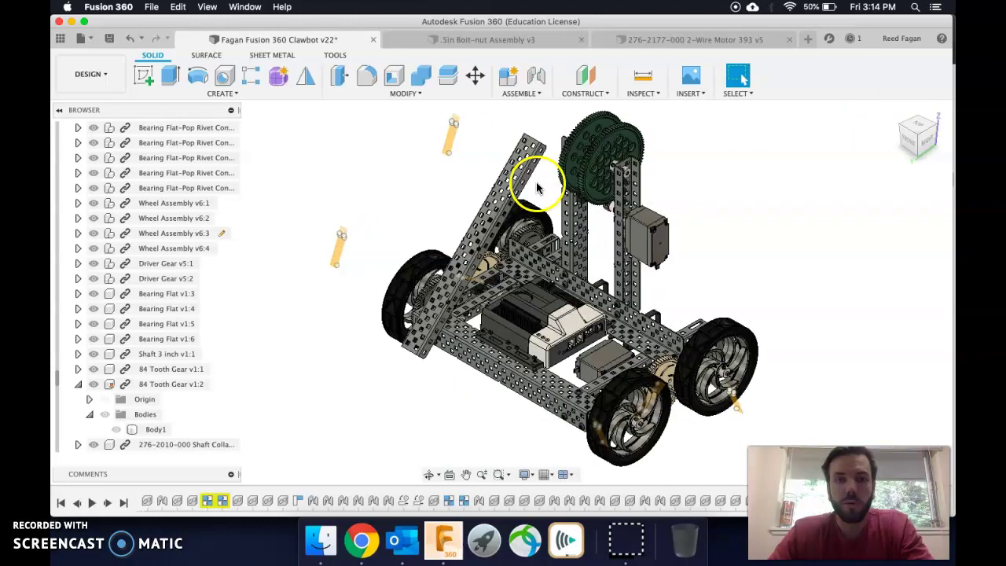
- Play the design history forward to the feature that places the C-channel between the green gears
left_click(107, 508)
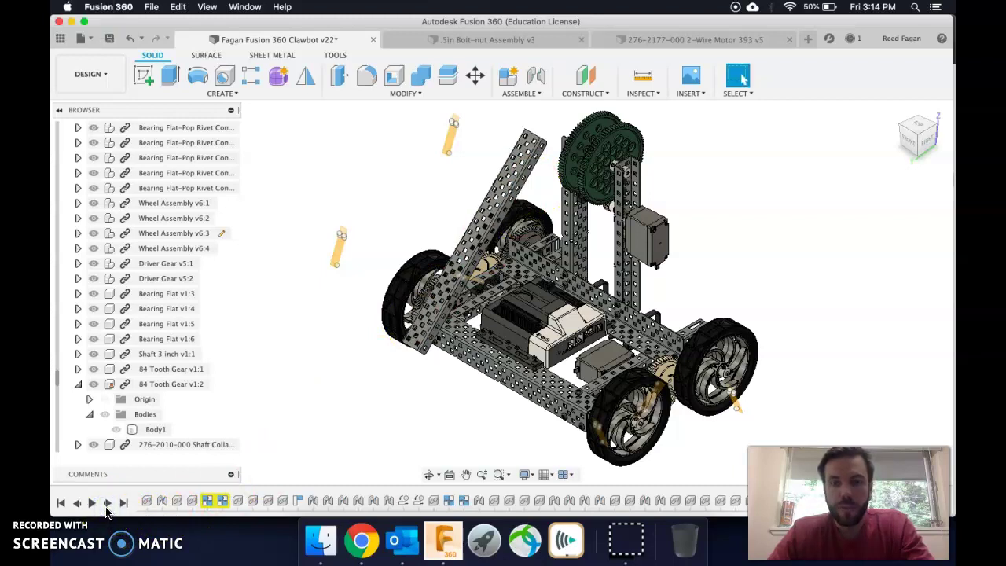
left_click(107, 508)
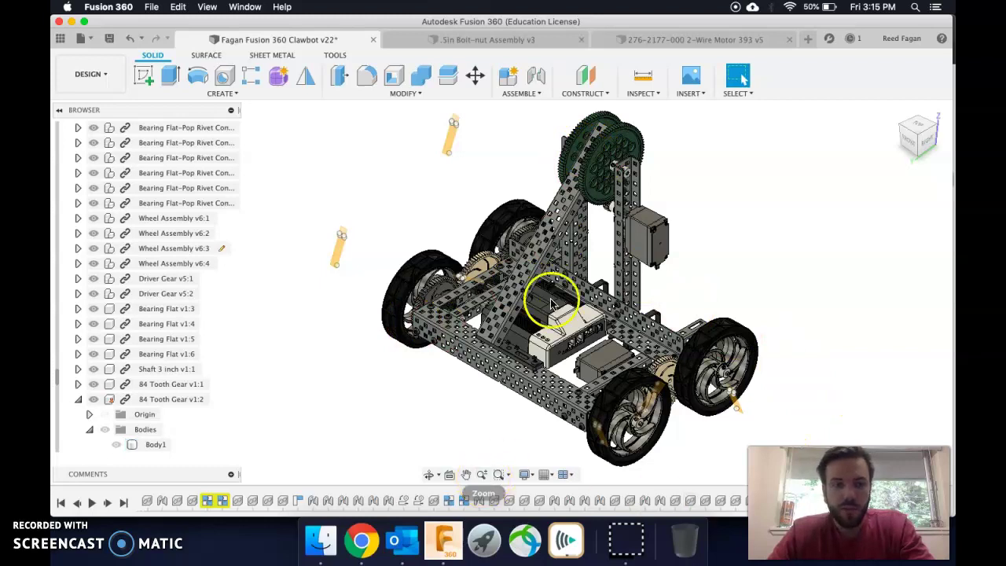
left_click(598, 157)
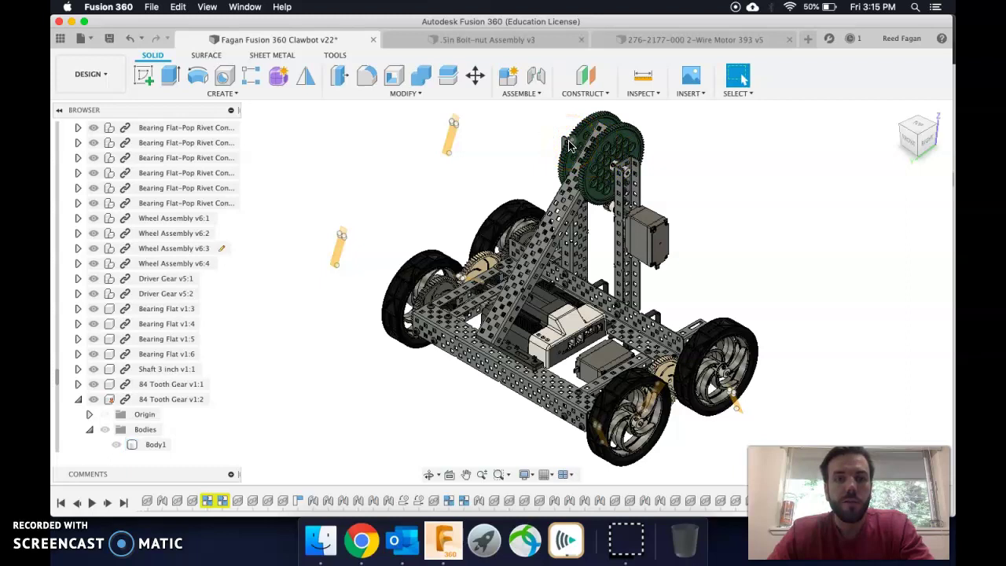
- Roll the design history back one feature and hide the 84 Tooth Gear v1:1 component
left_click(79, 511)
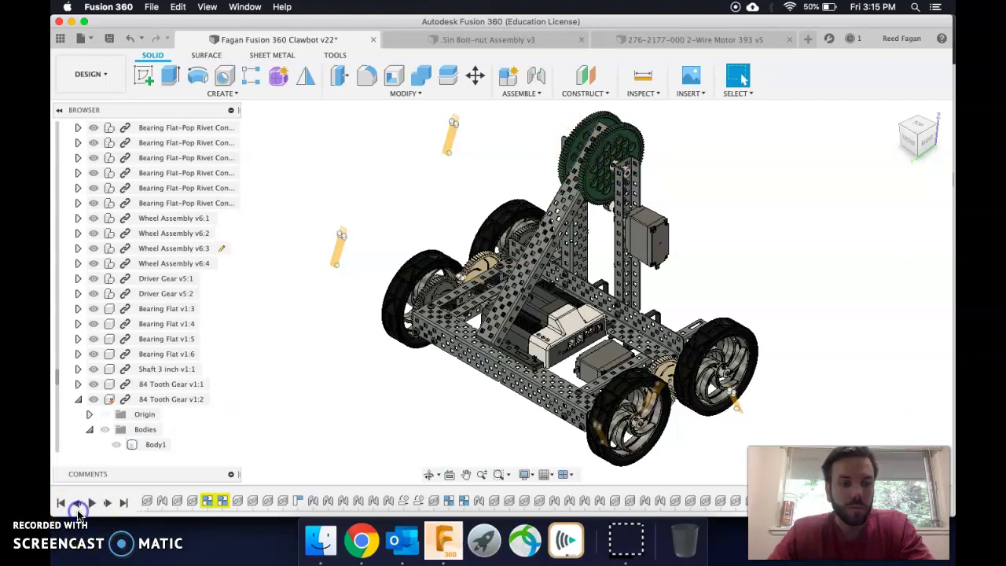
left_click(597, 153)
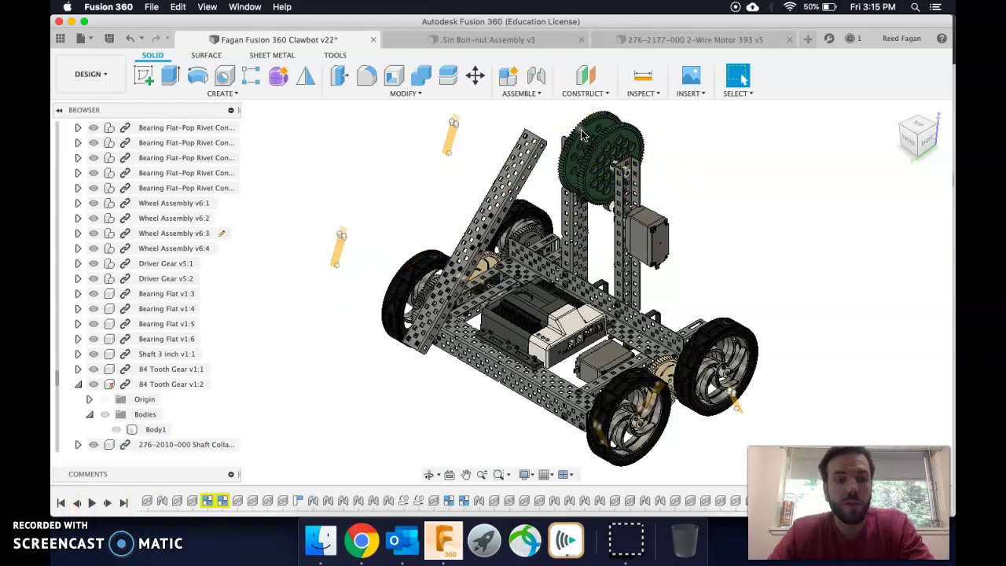
left_click(181, 381)
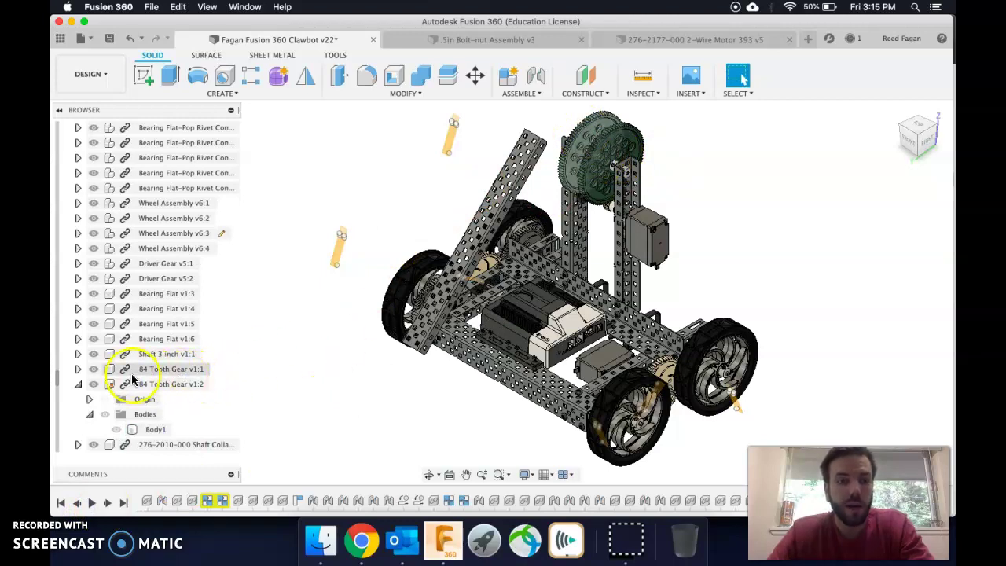
left_click(94, 369)
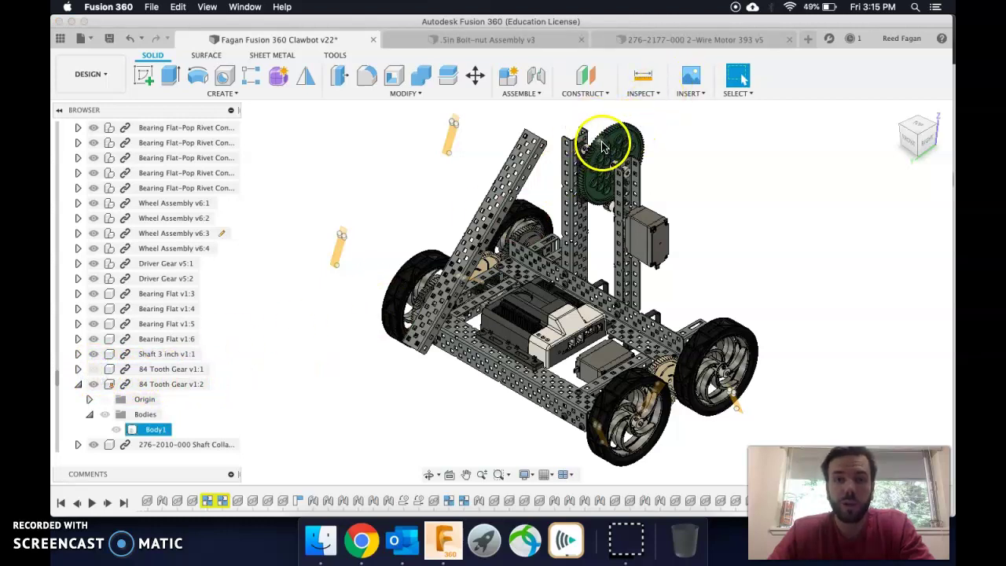
left_click(165, 425)
left_click(96, 370)
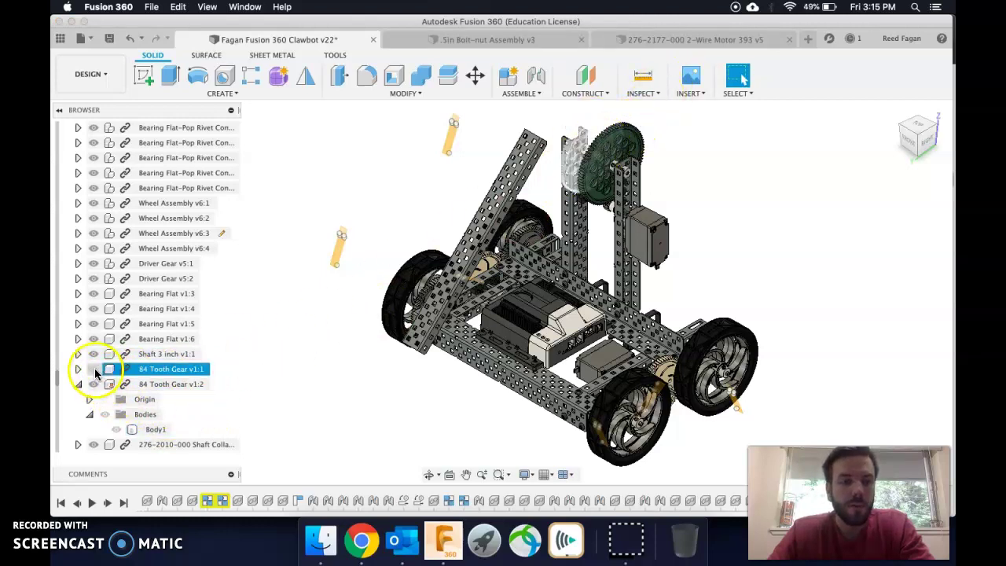
- Advance the design history one feature and examine the channel's attachment to the remaining green gear from the left side
left_click(903, 132)
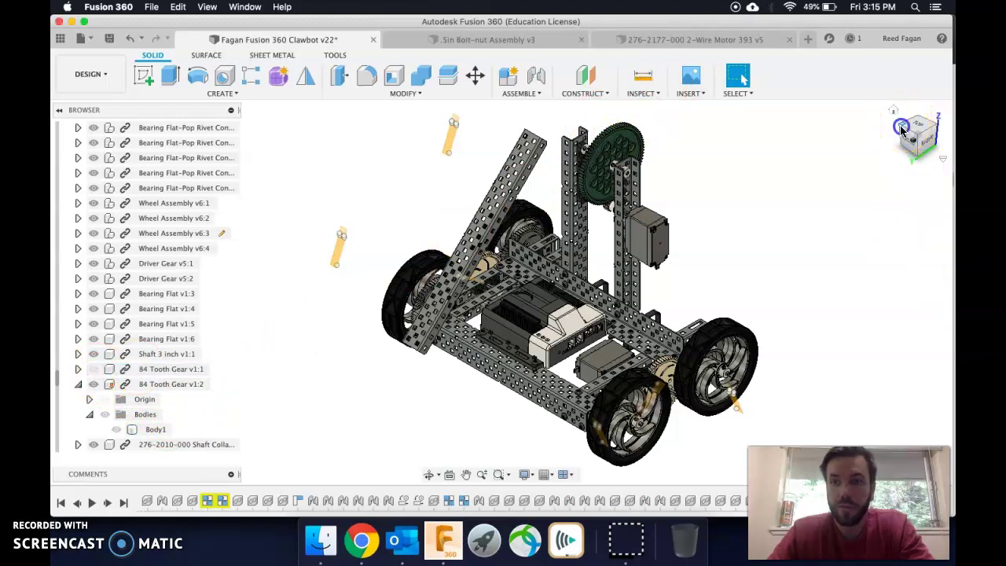
left_click(911, 134)
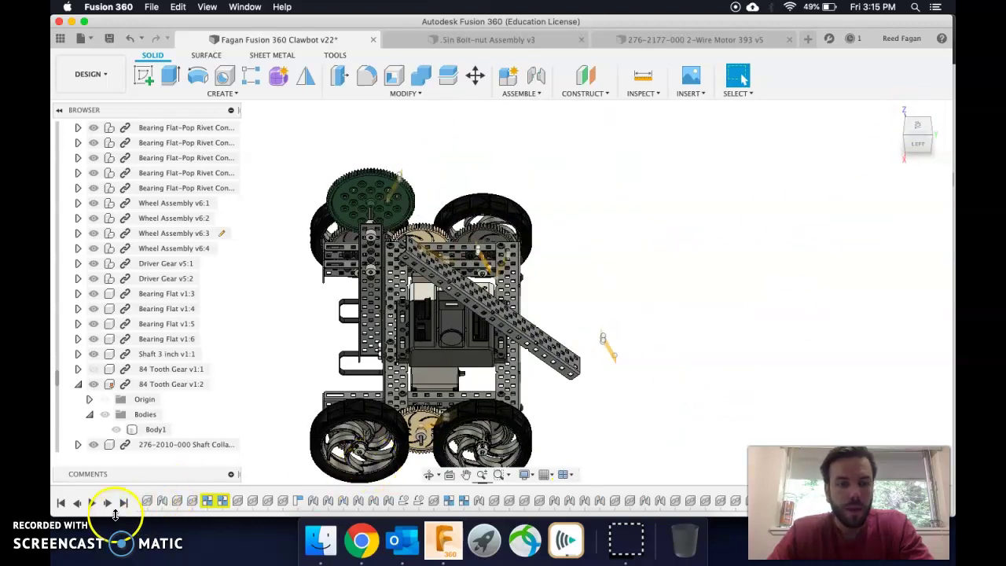
left_click(109, 509)
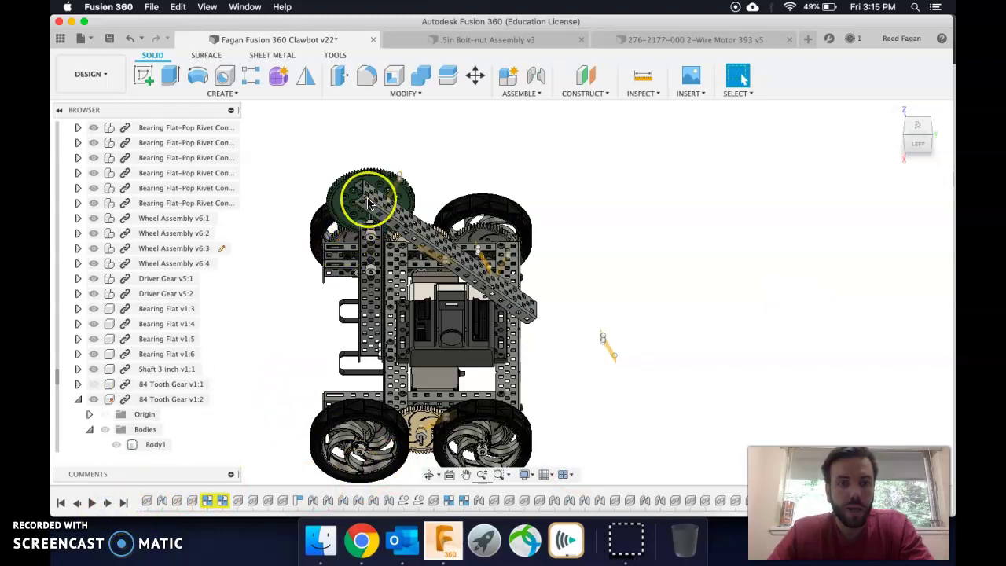
scroll(366, 208, "up", 5)
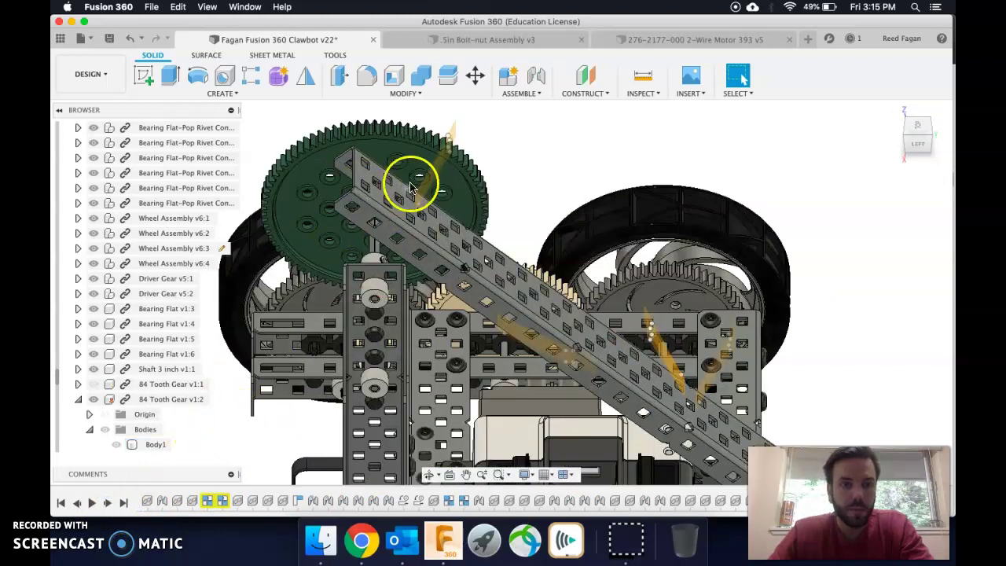
scroll(406, 180, "up", 3)
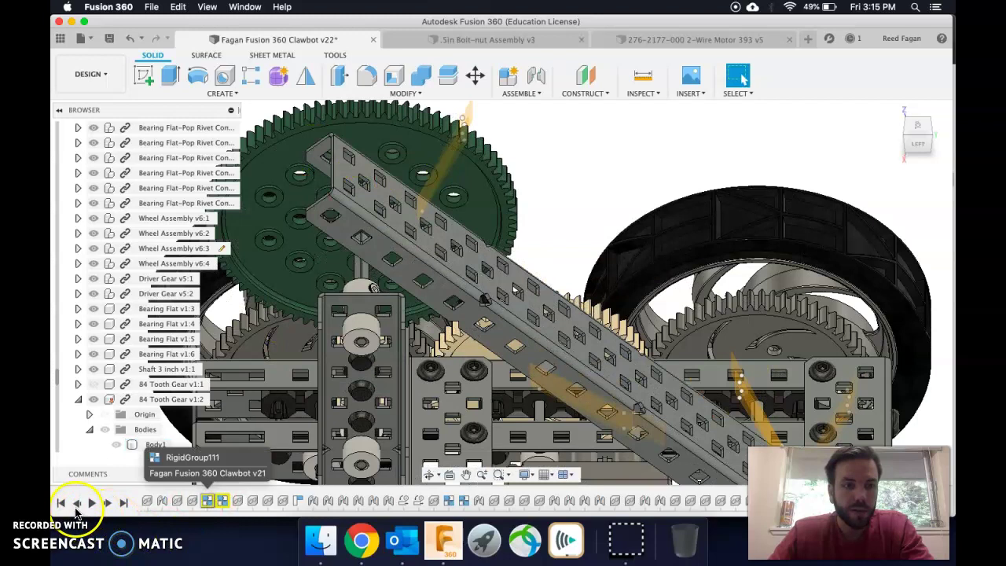
- Roll the design history back one feature and point out the holes on the green gear's inner face for attaching the channel
left_click(76, 506)
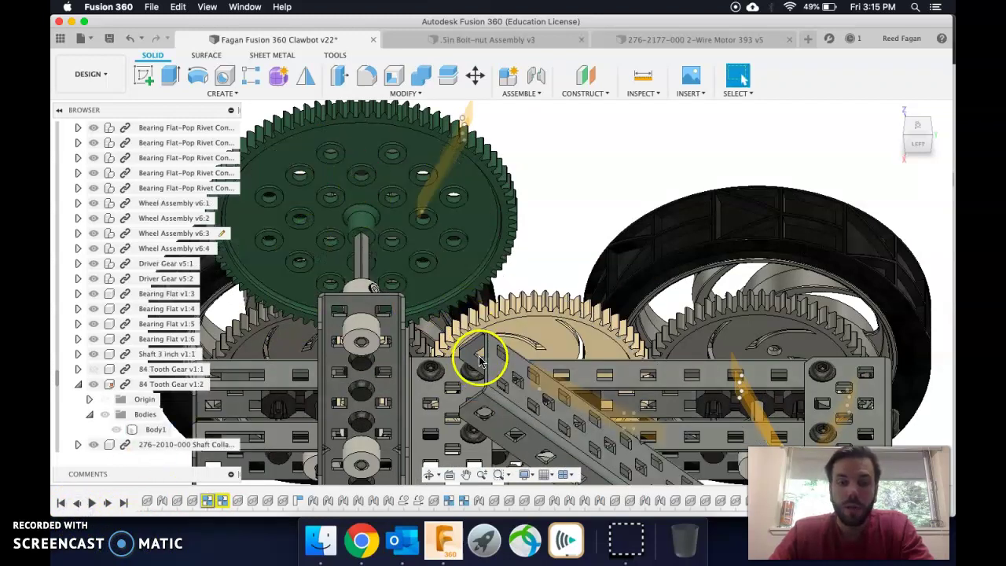
left_click(329, 157)
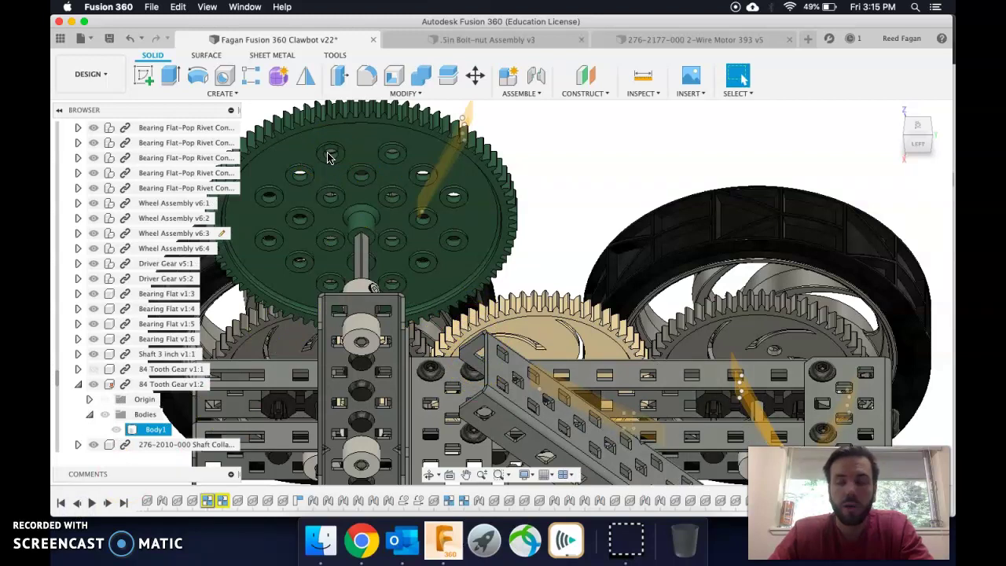
left_click(353, 180)
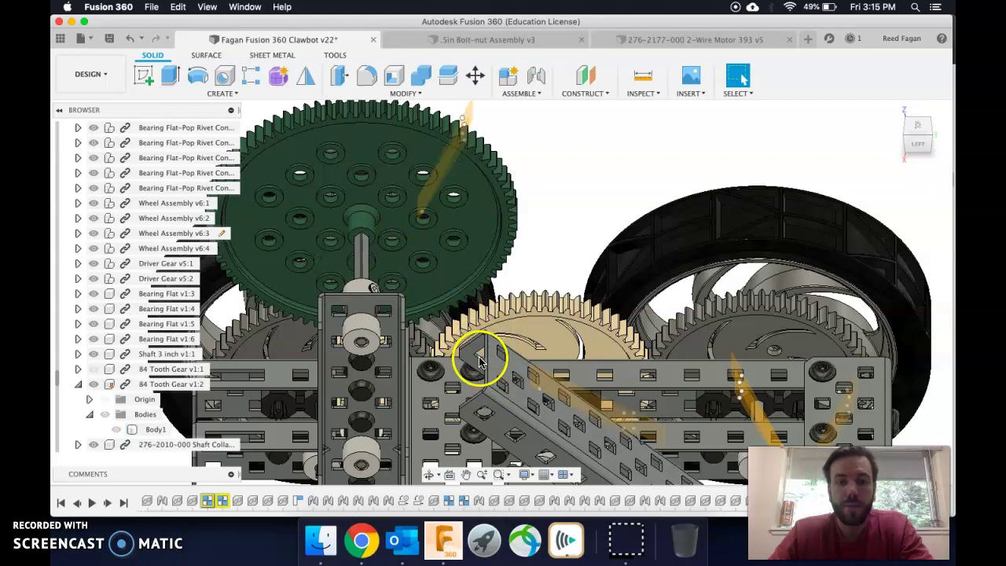
left_click(327, 158)
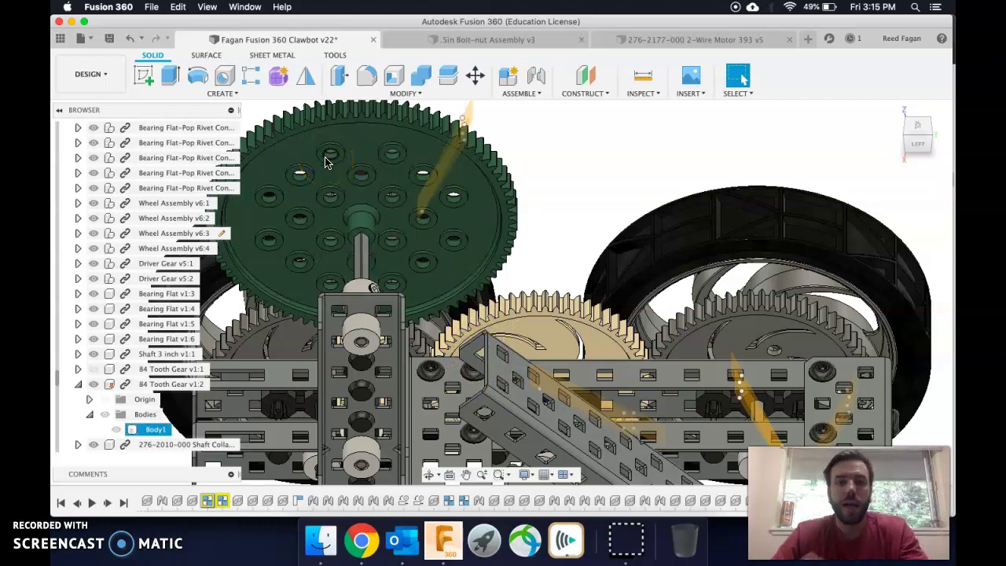
left_click(328, 166)
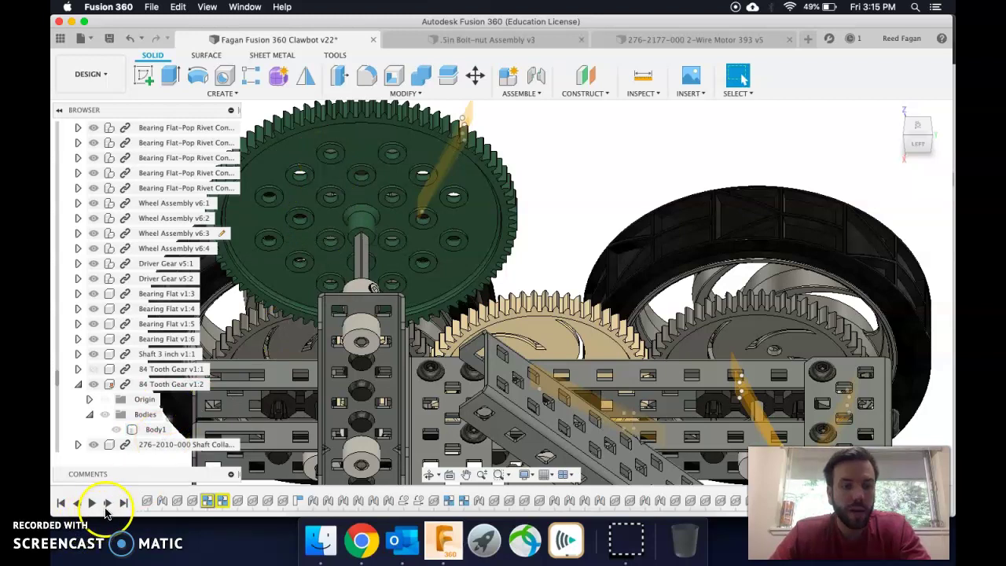
- Advance the design history one feature and examine from the left how the C-channel's holes line up with the green gear's holes
left_click(107, 505)
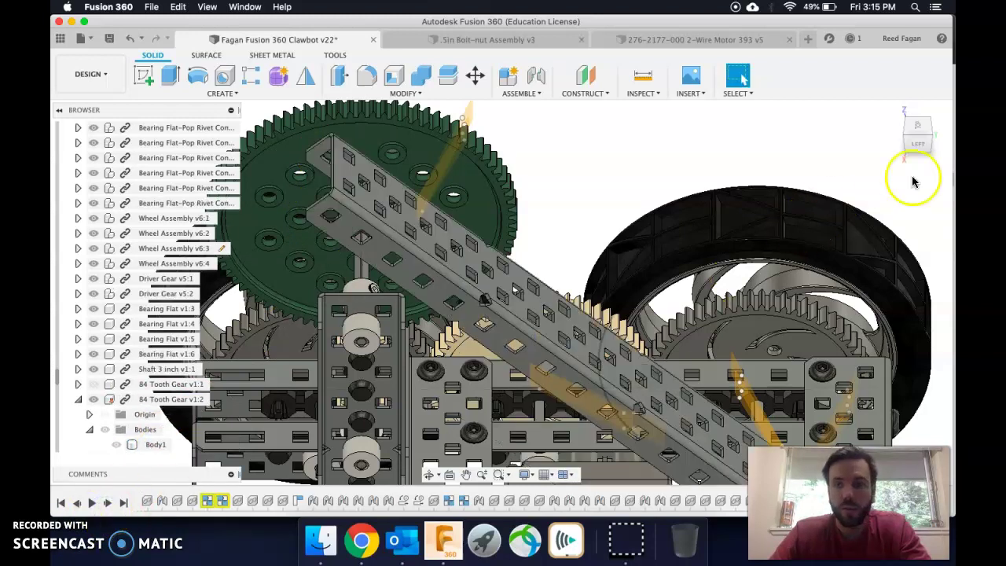
left_click(927, 146)
left_click(465, 175)
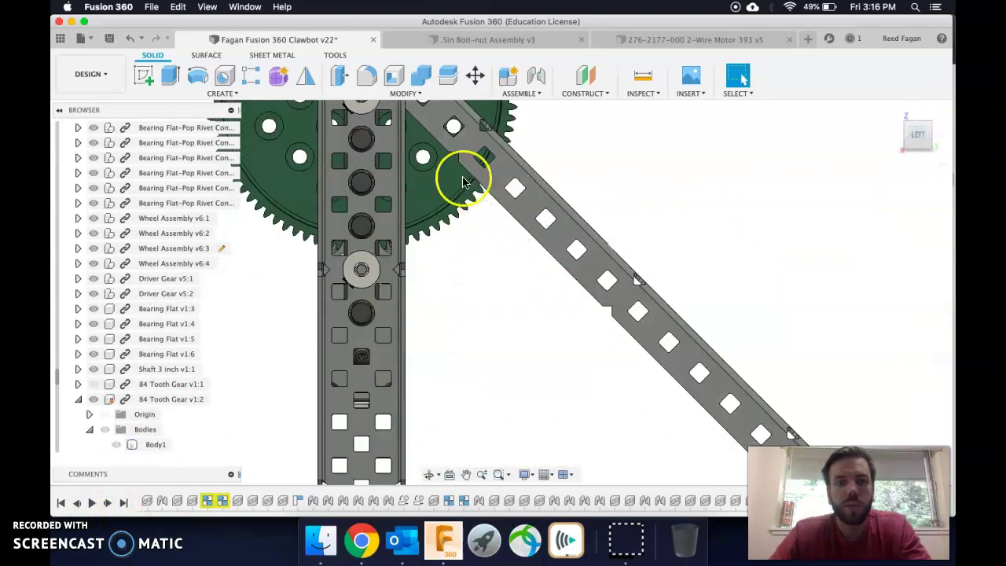
middle_click_drag(446, 156, 560, 320)
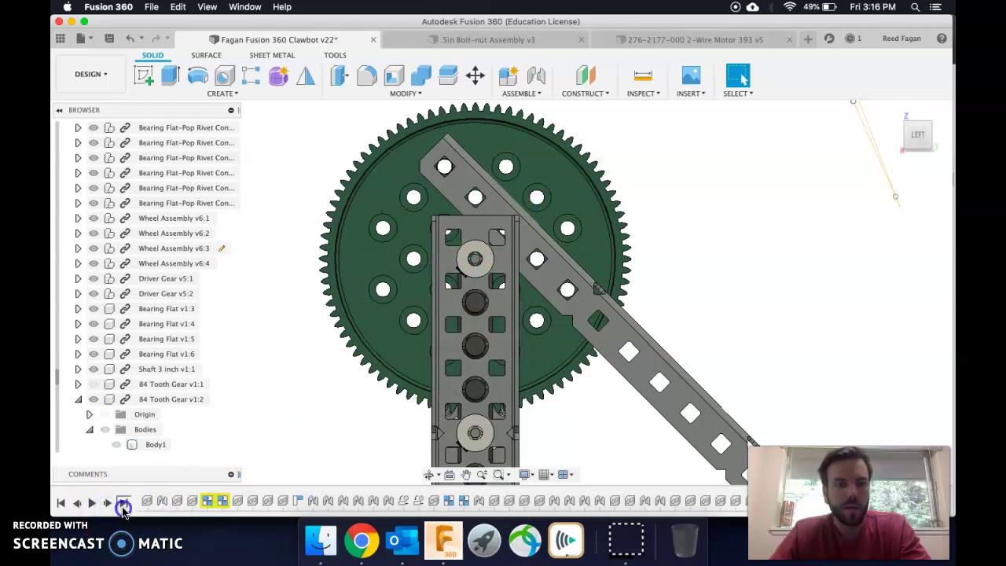
- Show the hidden 84 Tooth Gear v1:1 component again
left_click(92, 385)
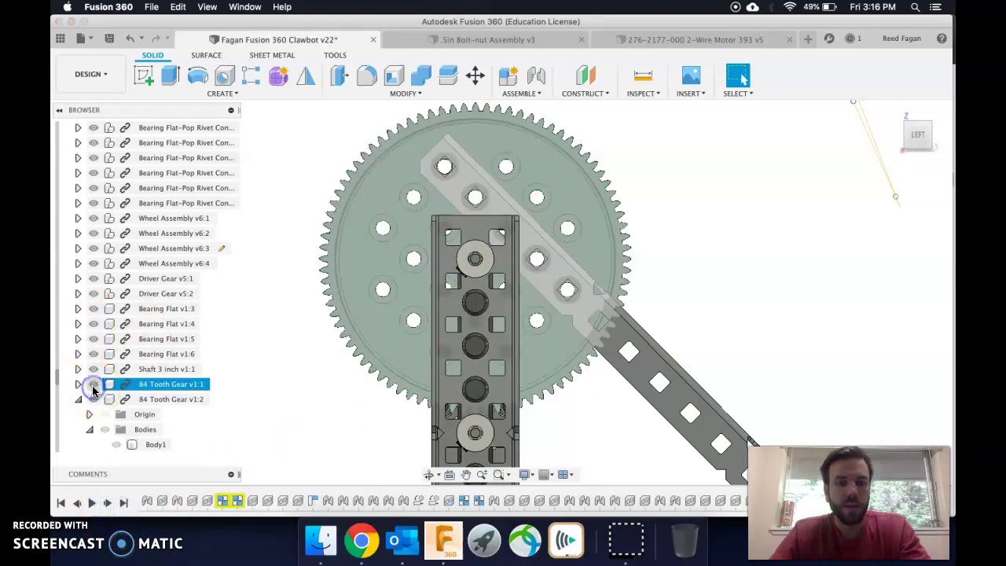
left_click(93, 385)
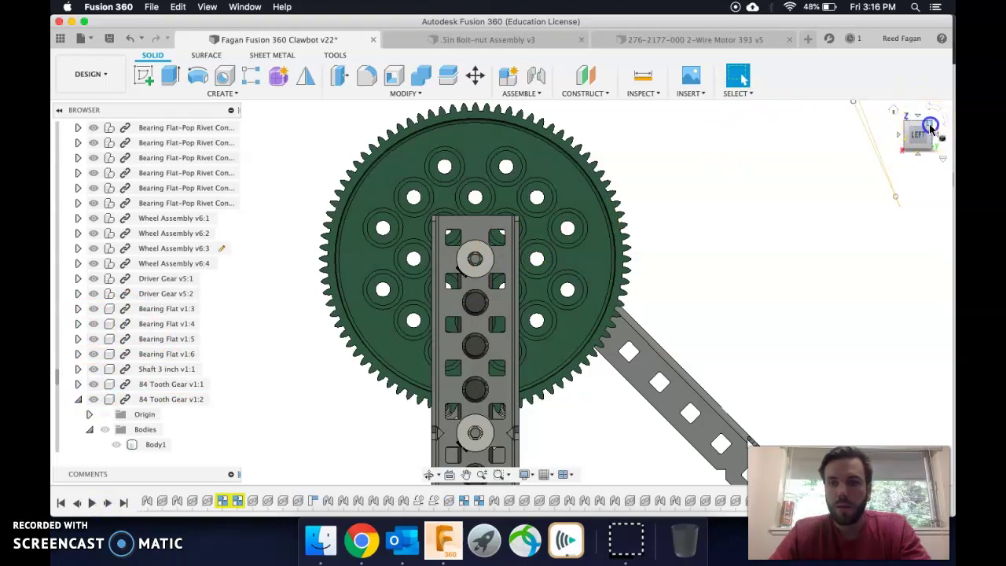
left_click(930, 126)
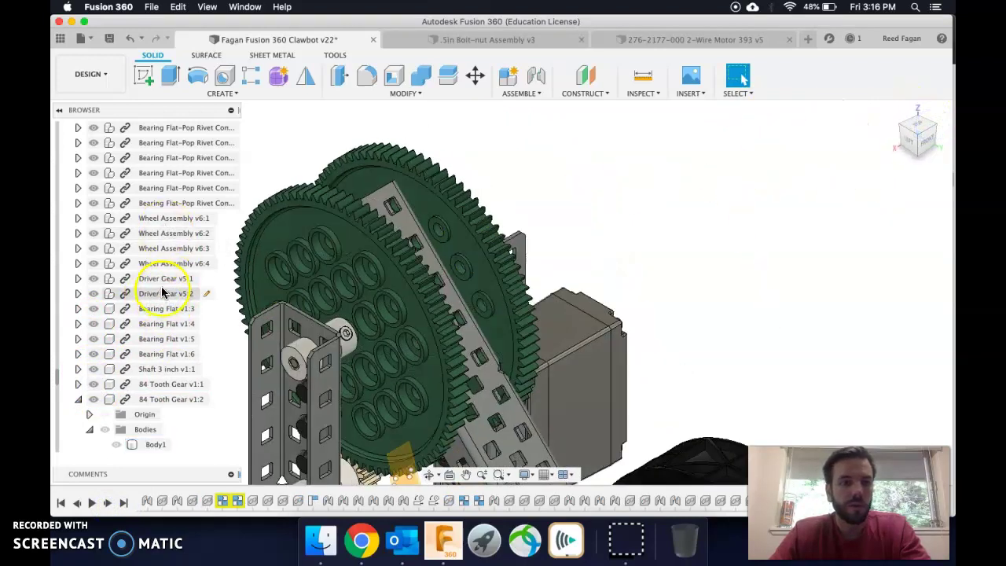
- Find the revolute joint named ANIMATE ARM HERE and animate the model from it to watch the whole arm swing
scroll(158, 314, "up", 10)
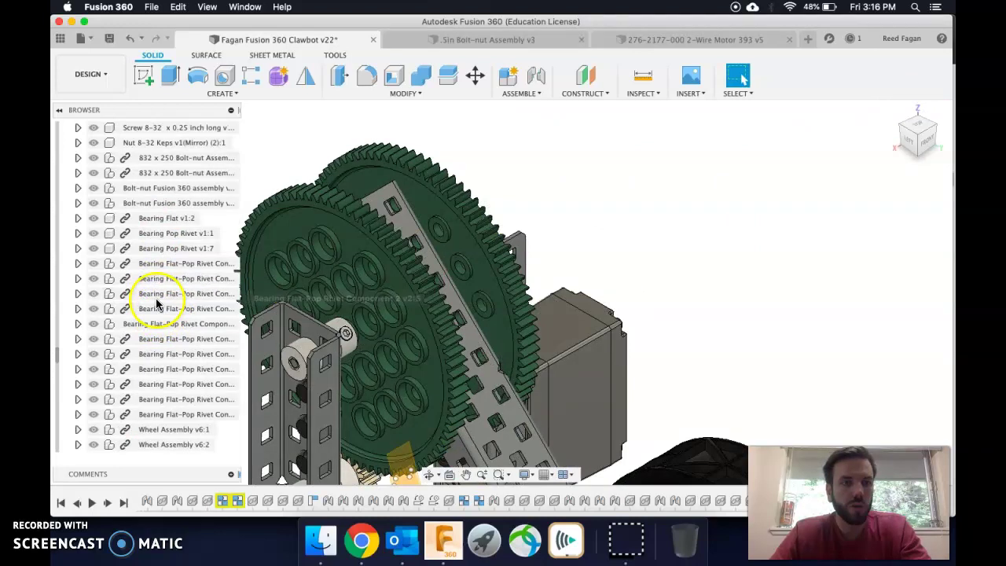
left_click_drag(59, 351, 65, 228)
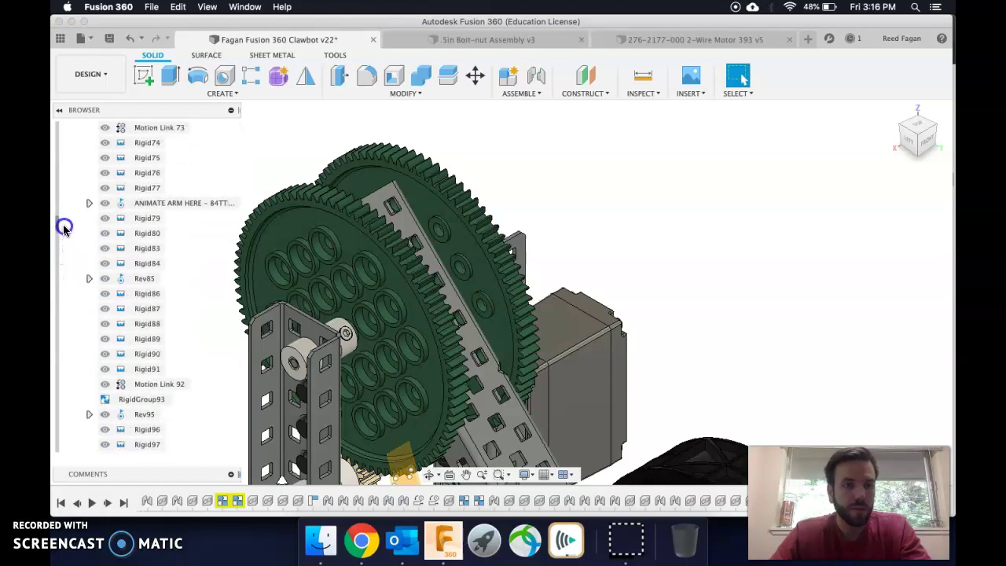
right_click(163, 206)
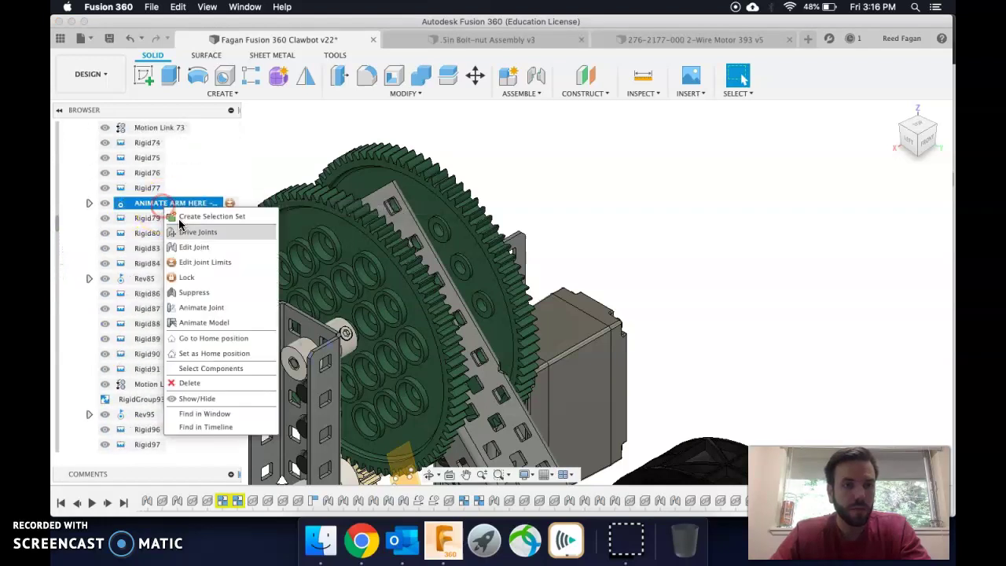
left_click(200, 326)
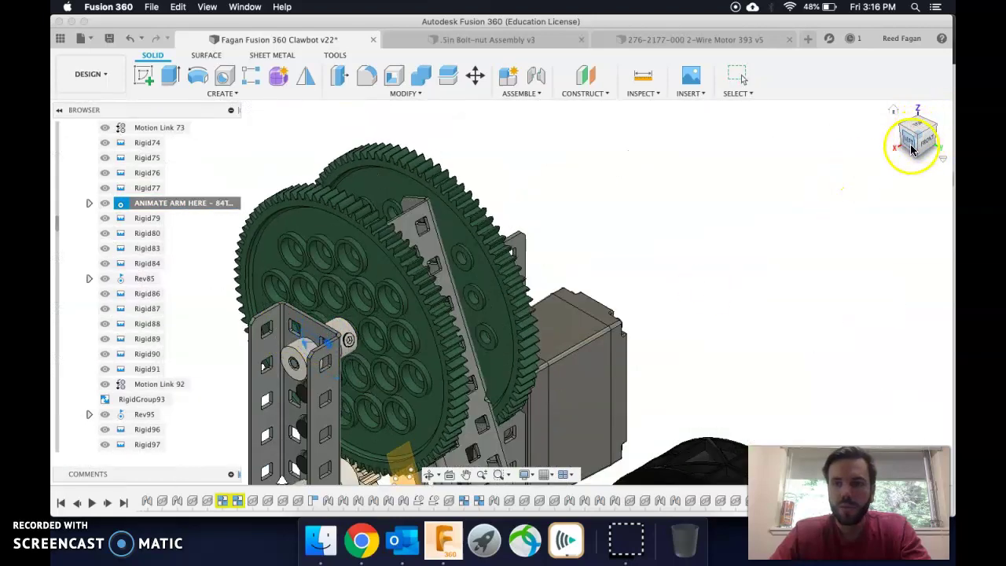
scroll(600, 346, "down", 5)
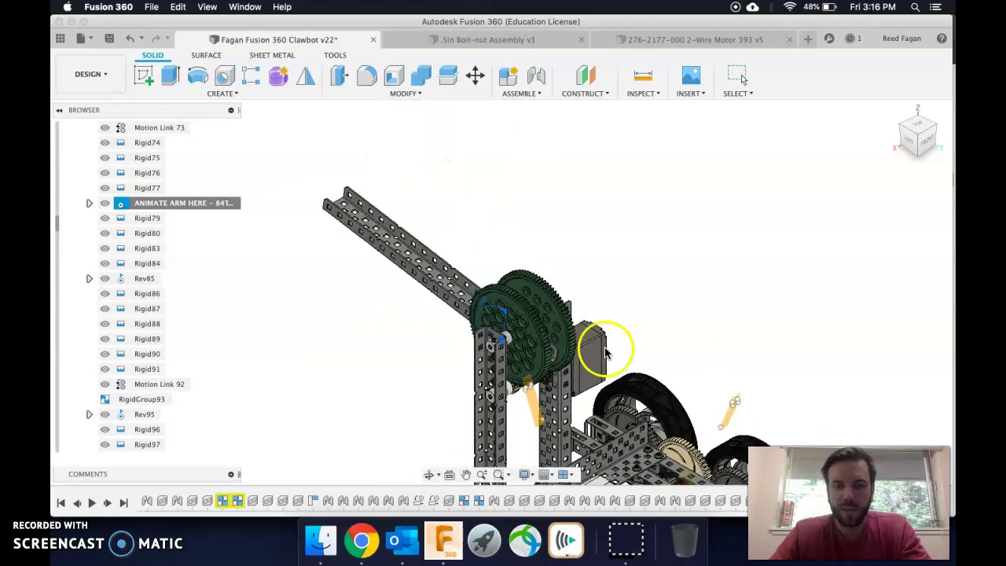
middle_click_drag(608, 321, 566, 206)
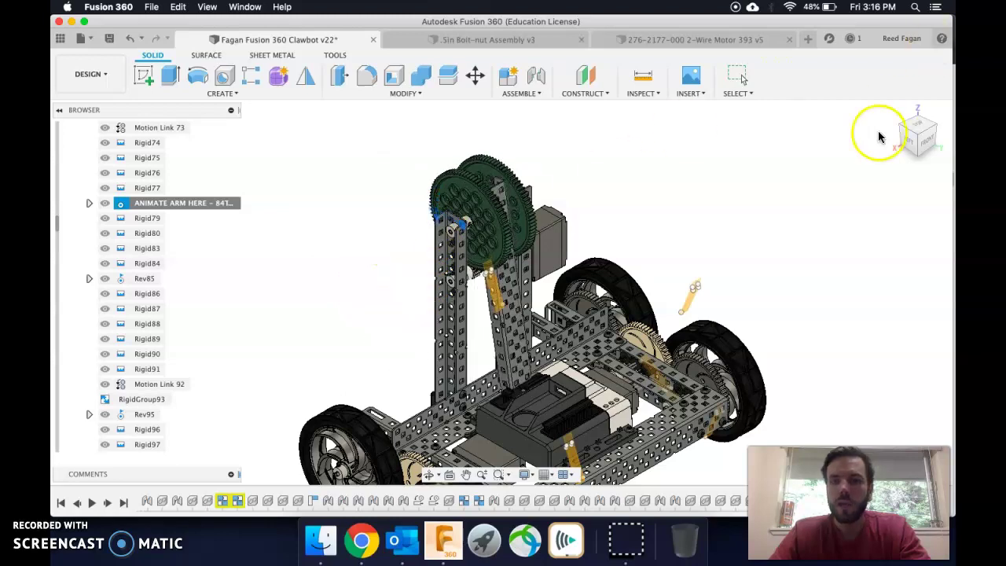
- Examine from the top-front angle how the C-channel fits between the two 84-tooth gears, including the shaft collars and spacers beside them
left_click(920, 139)
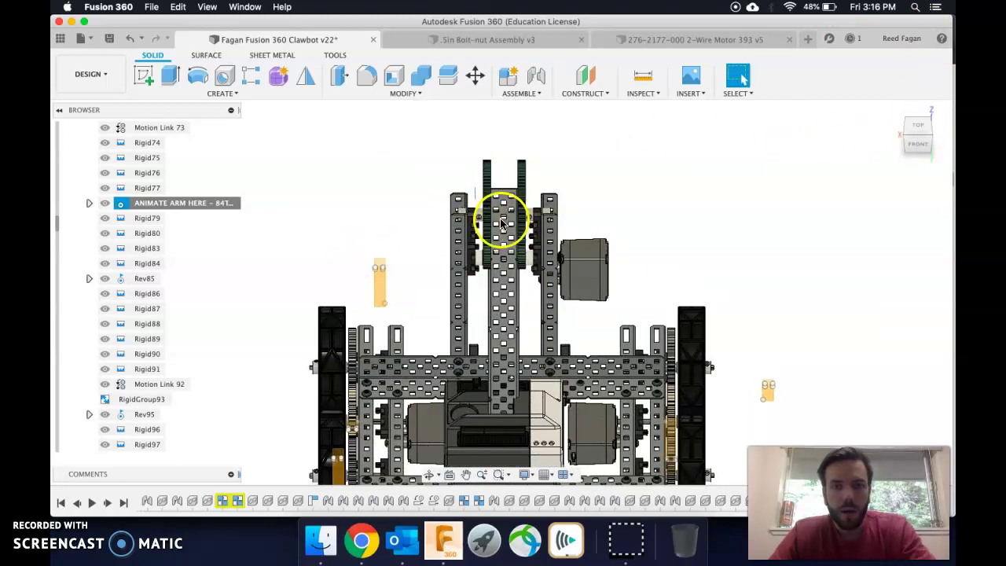
scroll(502, 224, "up", 10)
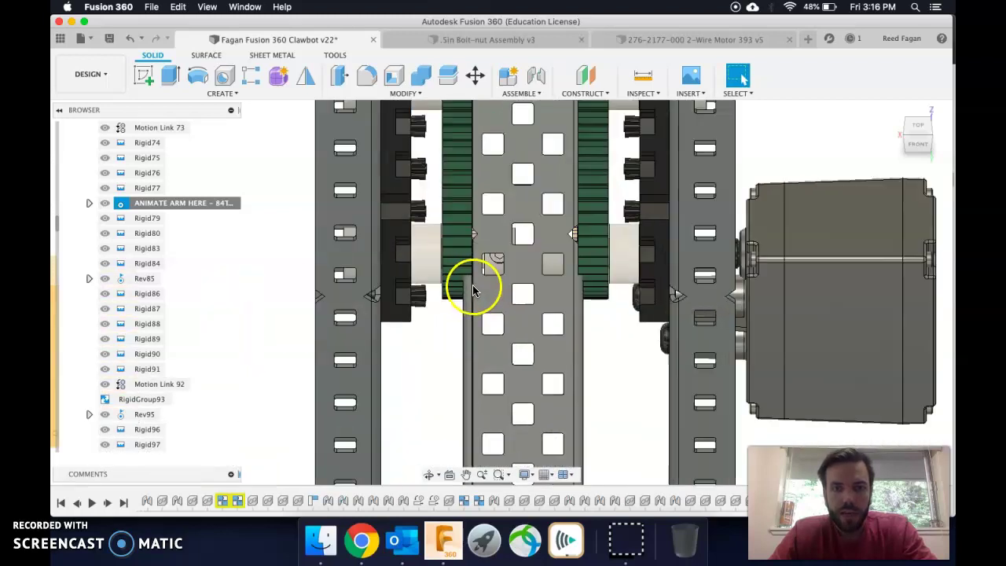
scroll(551, 189, "down", 3)
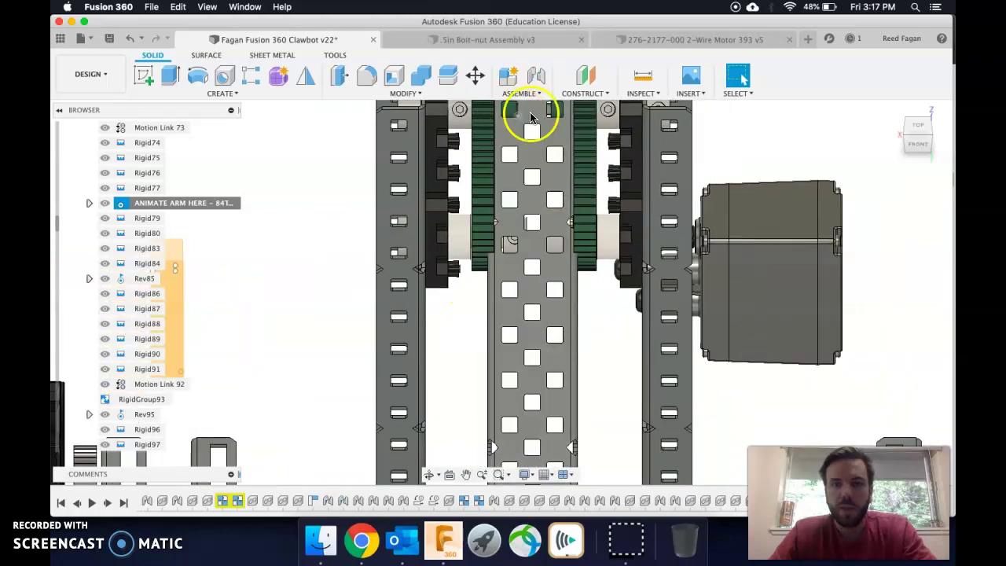
scroll(570, 248, "down", 2)
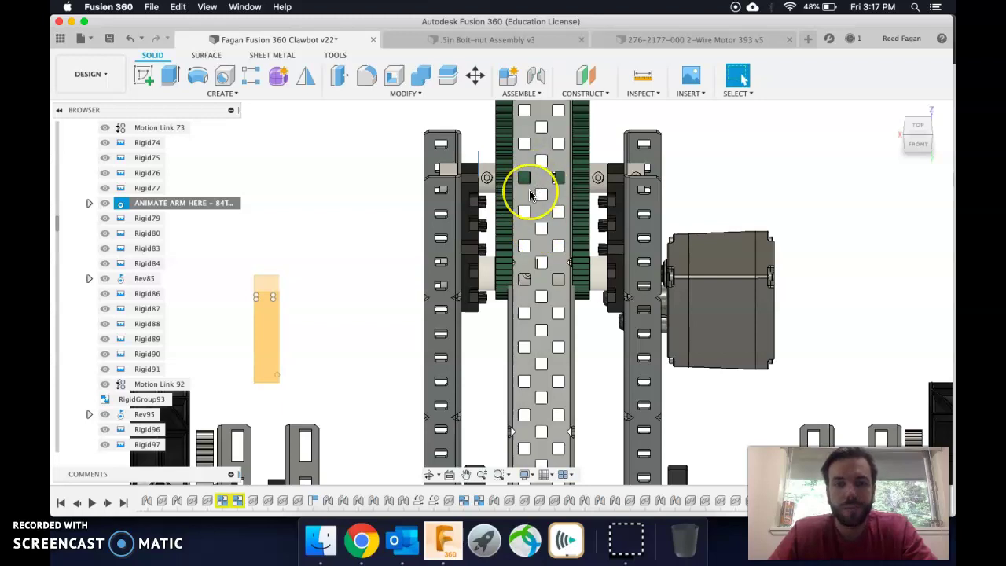
left_click(540, 271)
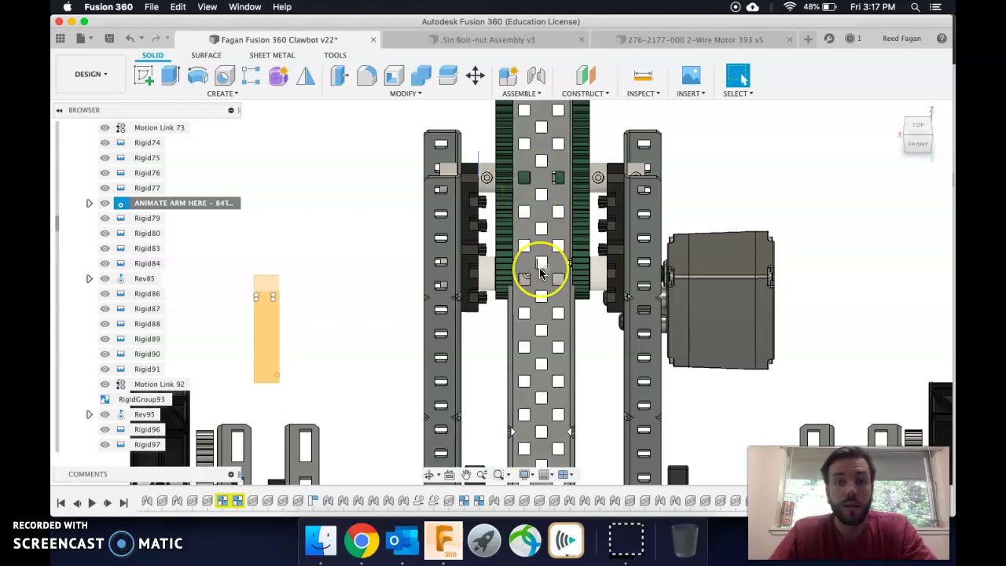
left_click_drag(553, 268, 528, 291)
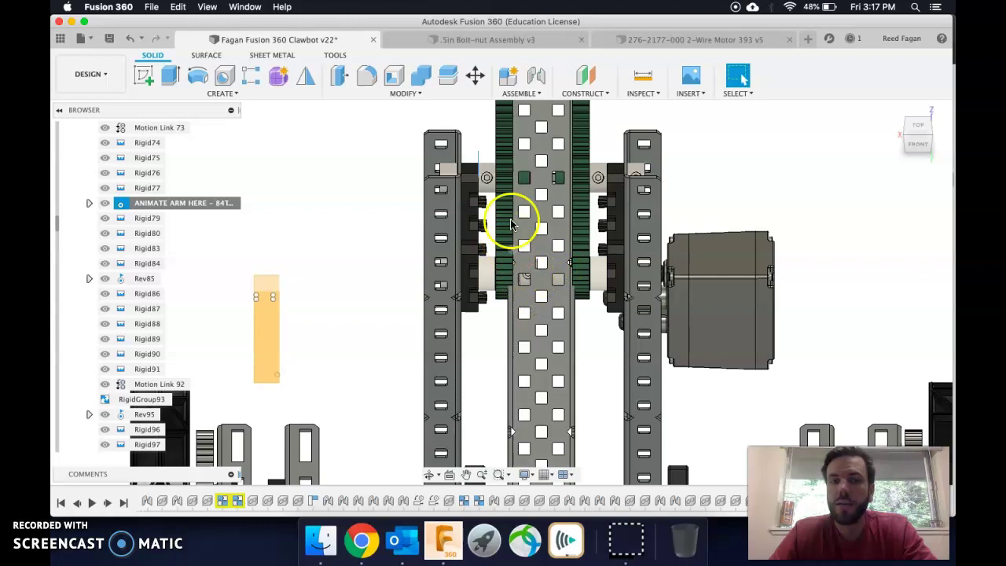
left_click_drag(511, 224, 485, 177)
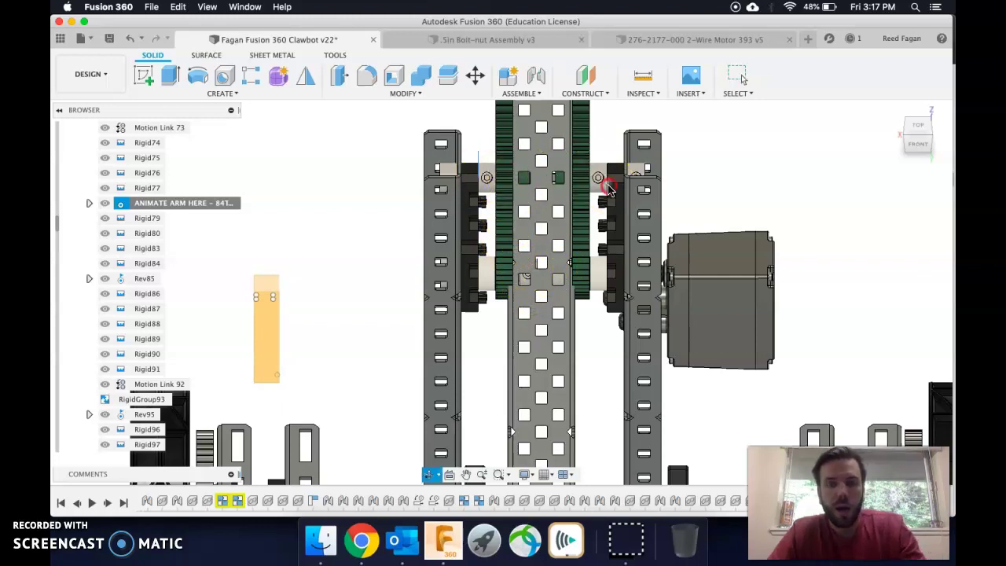
mouse_move(610, 189)
middle_mouse_down("shift")
mouse_move(629, 185)
mouse_move(597, 183)
middle_mouse_up("shift")
left_click(555, 187)
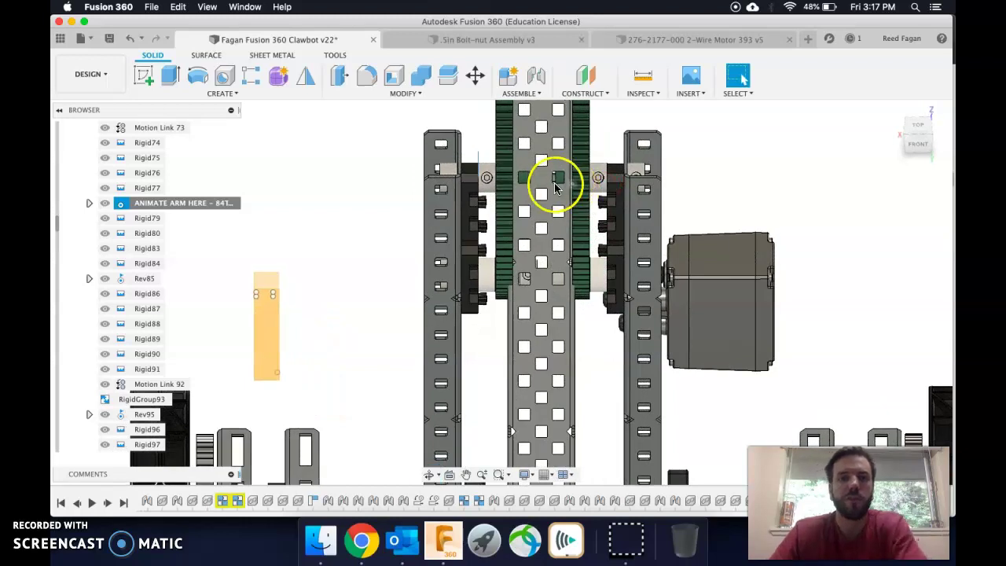